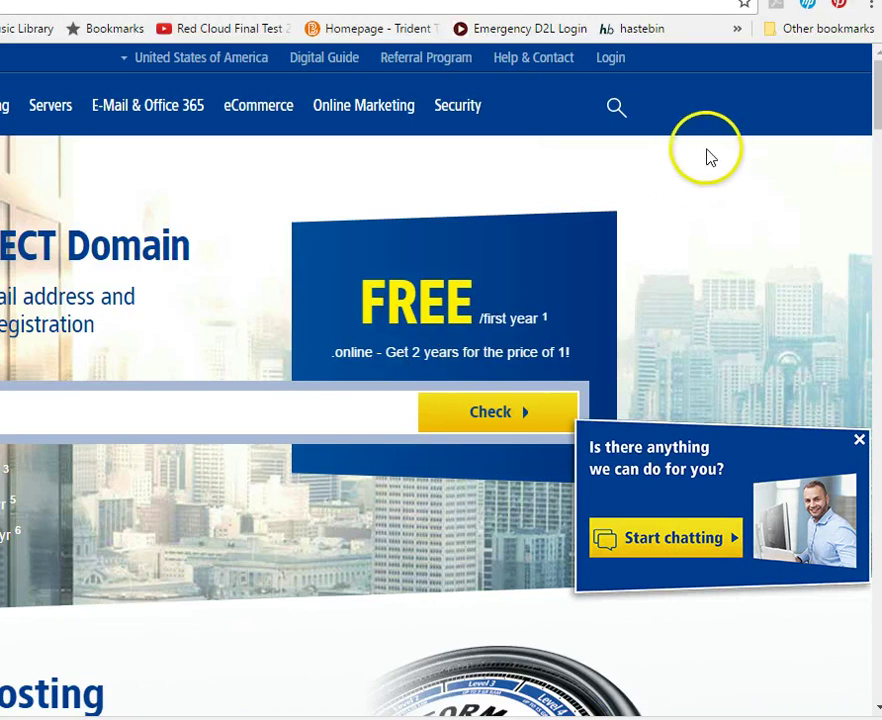
Step: Log in to the 1&1 account with the prefilled credentials and open the contract containing cpt162mar1517.website, dismissing the Google Search notice
{"action": "left_click", "coordinate": [609, 70]}
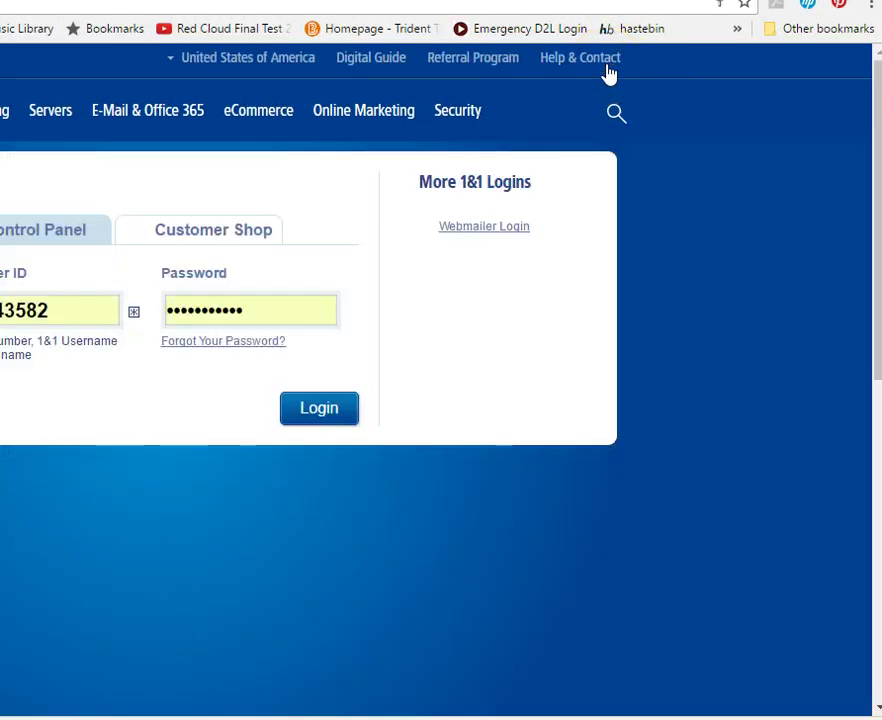
{"action": "left_click", "coordinate": [318, 410]}
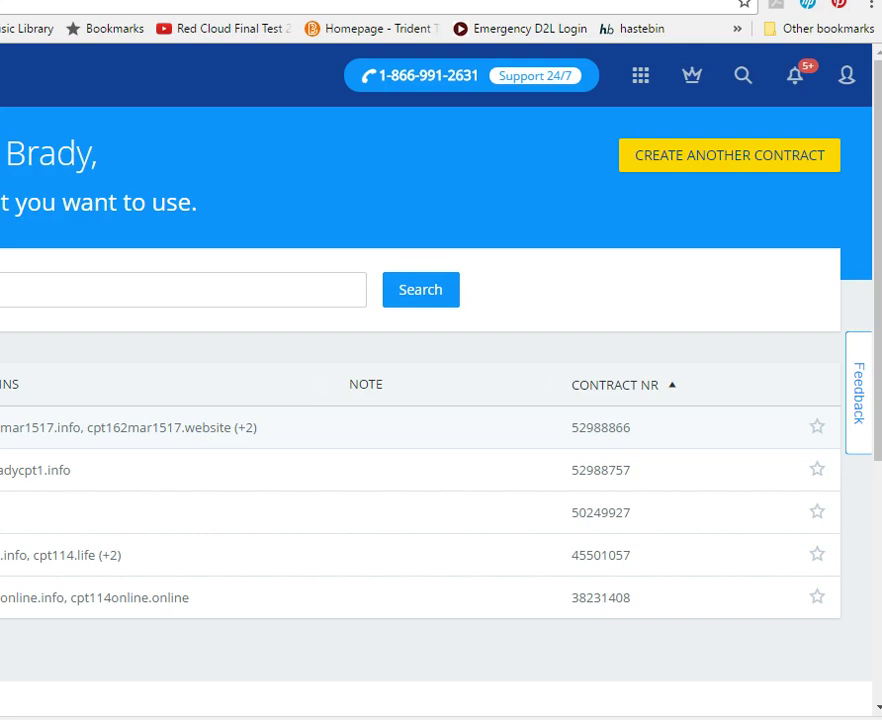
{"action": "left_click", "coordinate": [1, 427]}
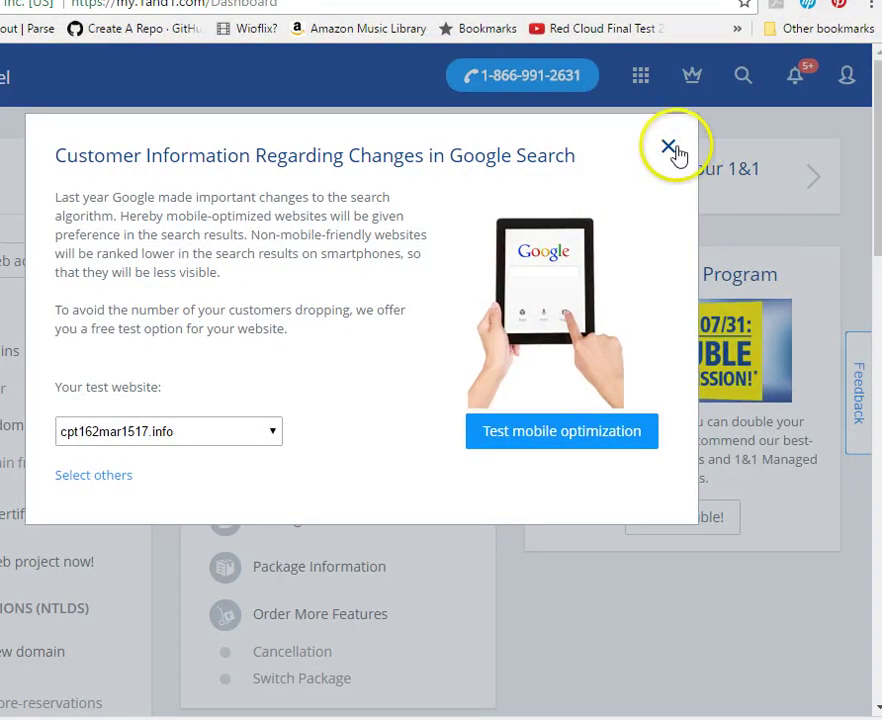
{"action": "left_click", "coordinate": [668, 148]}
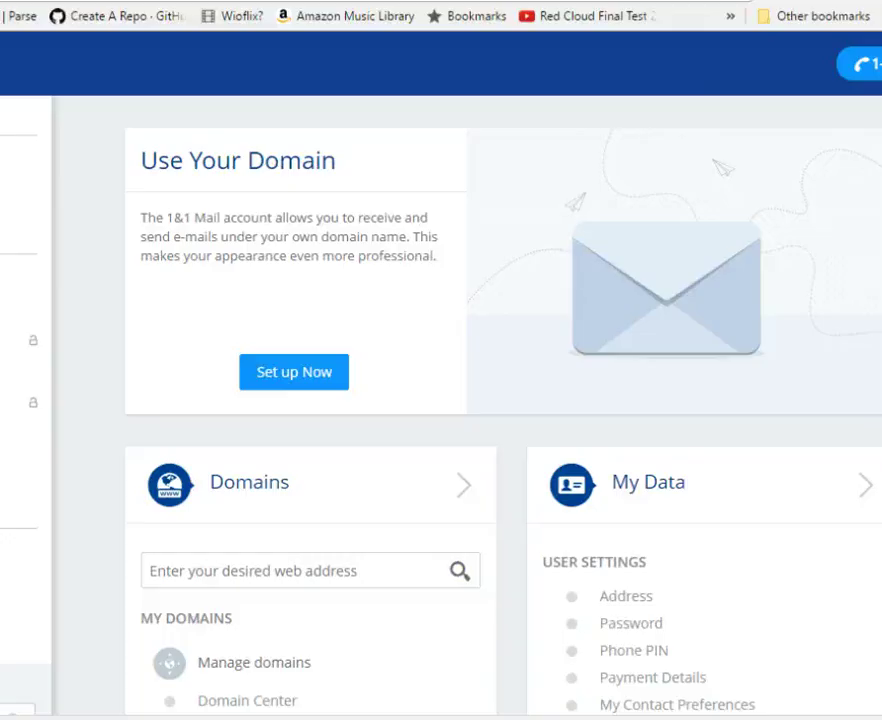
Step: Go to domain management and open the advanced settings of the domain cpt114.online
{"action": "scroll", "coordinate": [440, 400], "scroll_direction": "down", "scroll_amount": 3}
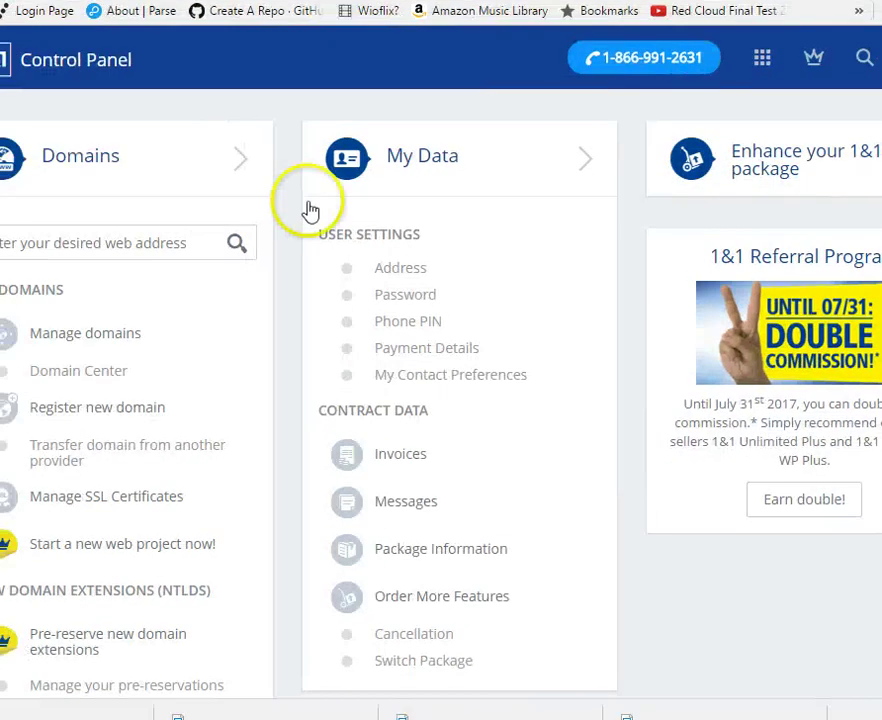
{"action": "left_click", "coordinate": [117, 340]}
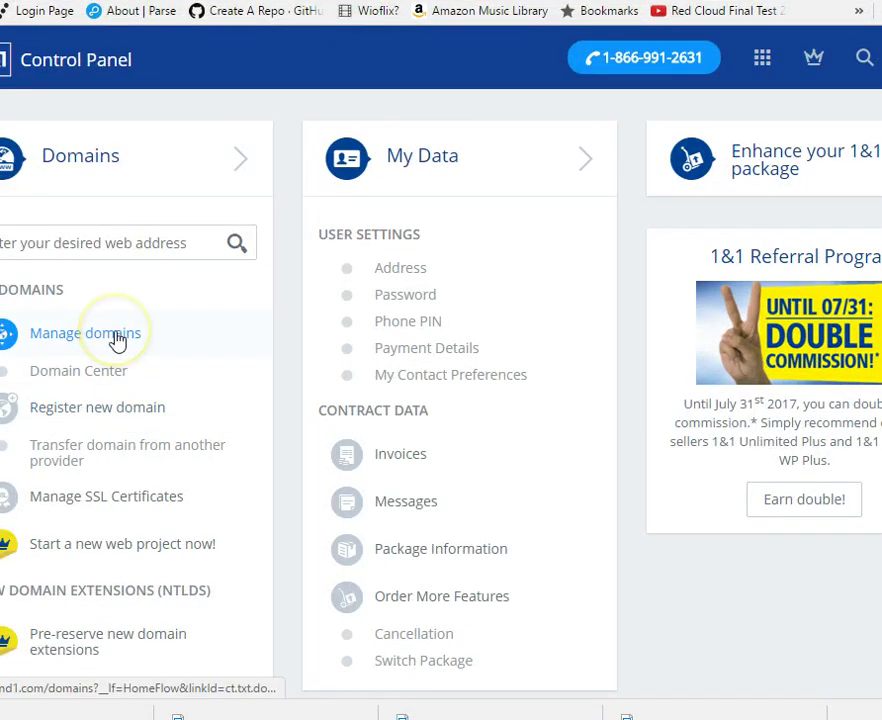
{"action": "left_click", "coordinate": [117, 340]}
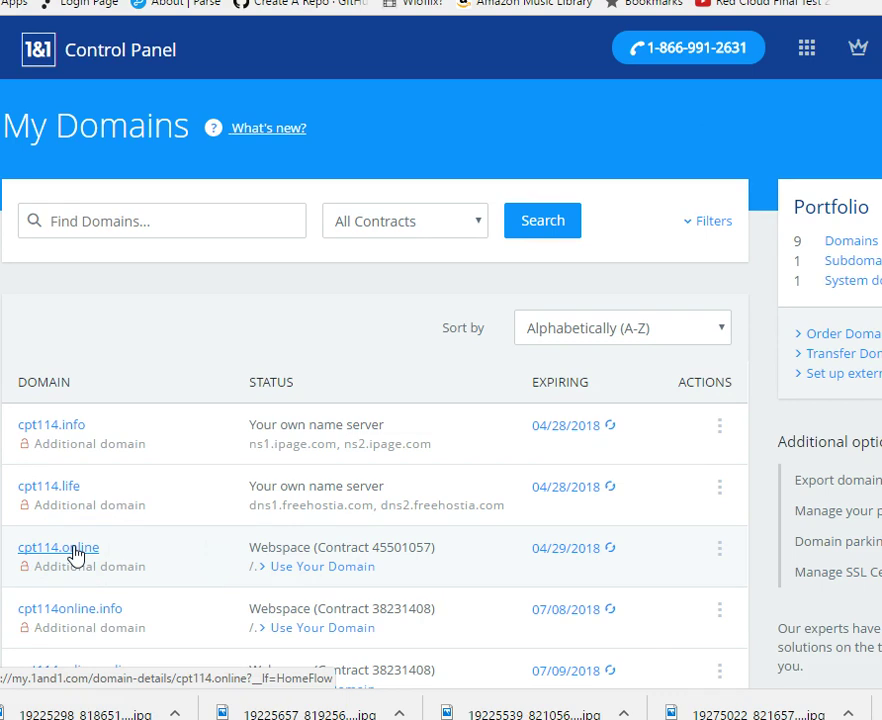
{"action": "left_click", "coordinate": [77, 556]}
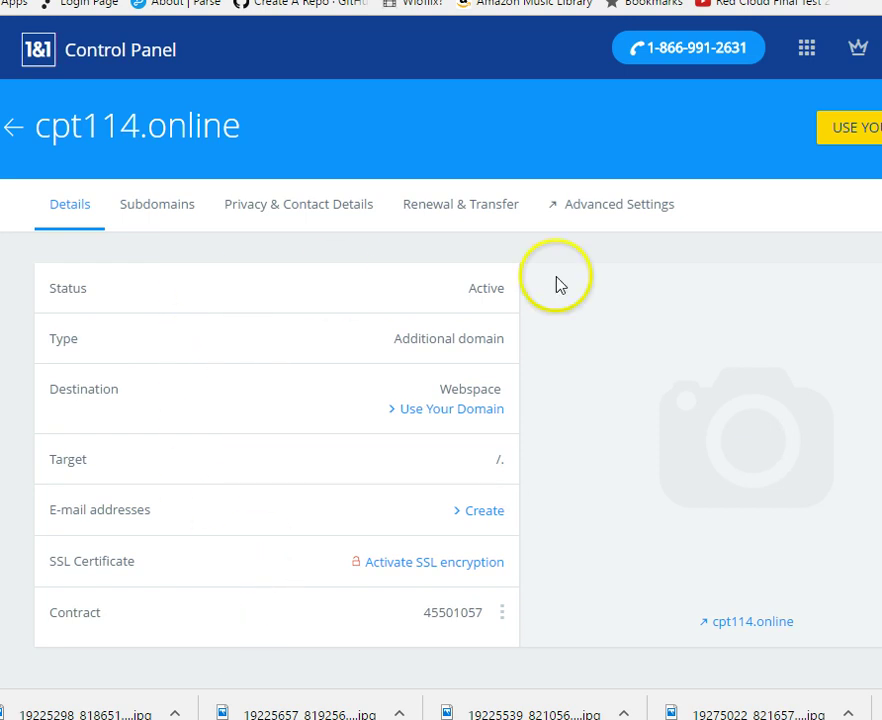
{"action": "left_click", "coordinate": [619, 213]}
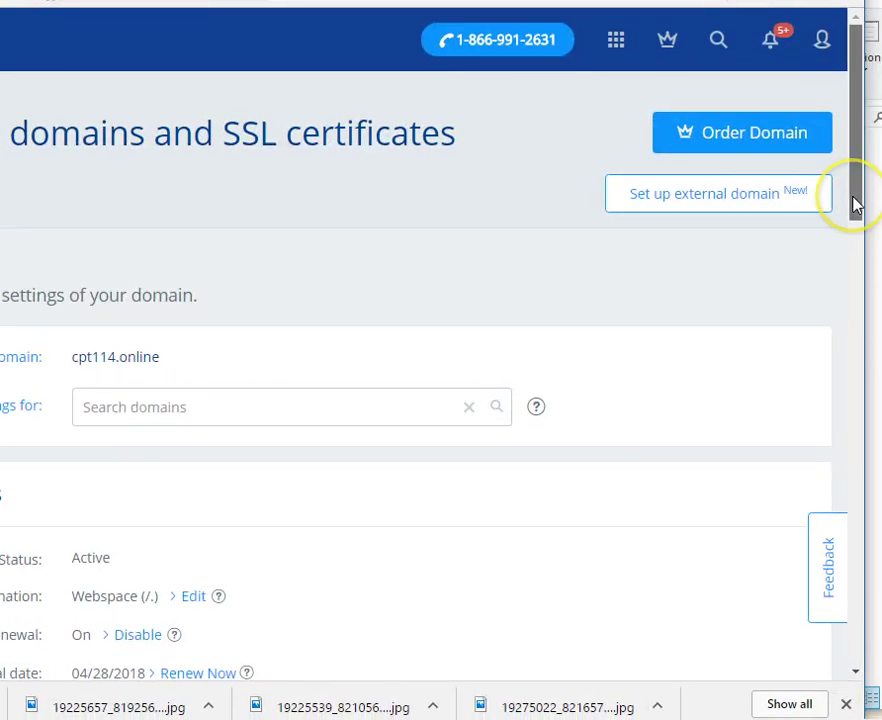
Step: Disable auto-renewal for cpt114.online, giving "I'm closing down my online presence" as the reason
{"action": "left_click_drag", "start_coordinate": [855, 204], "coordinate": [856, 285]}
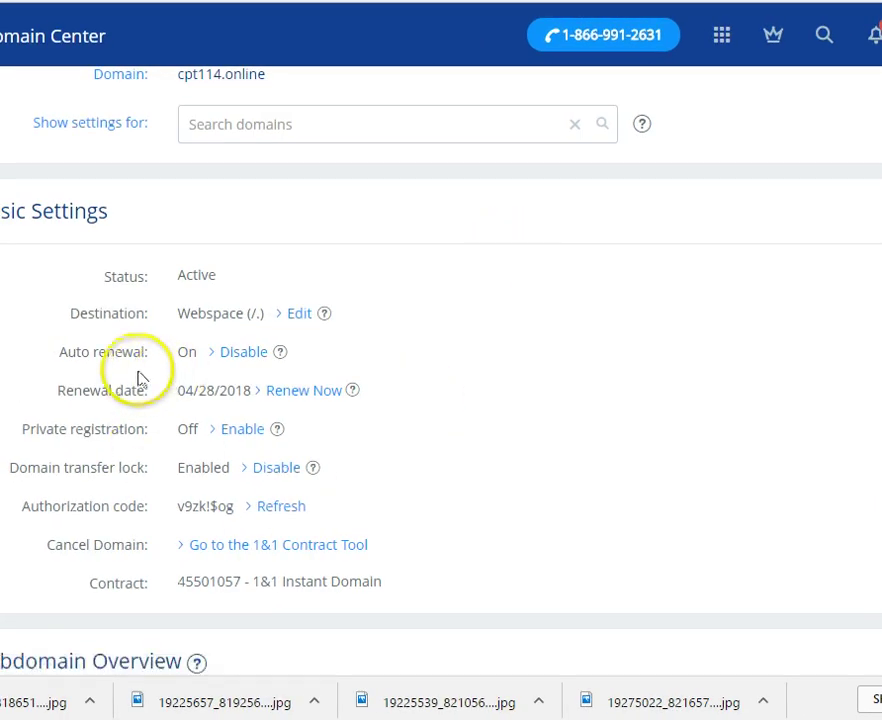
{"action": "left_click", "coordinate": [245, 354]}
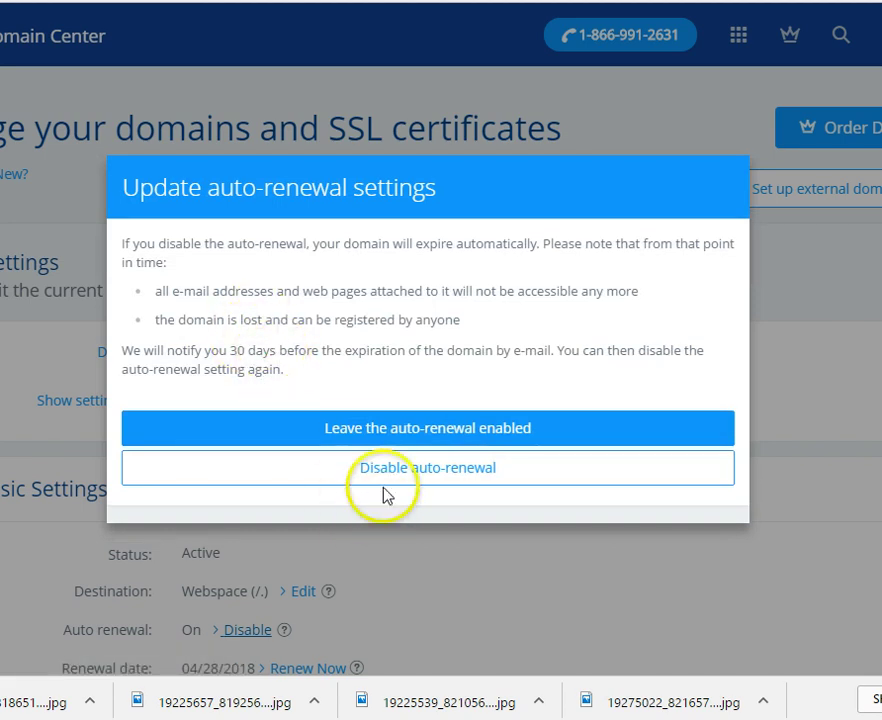
{"action": "left_click", "coordinate": [455, 477]}
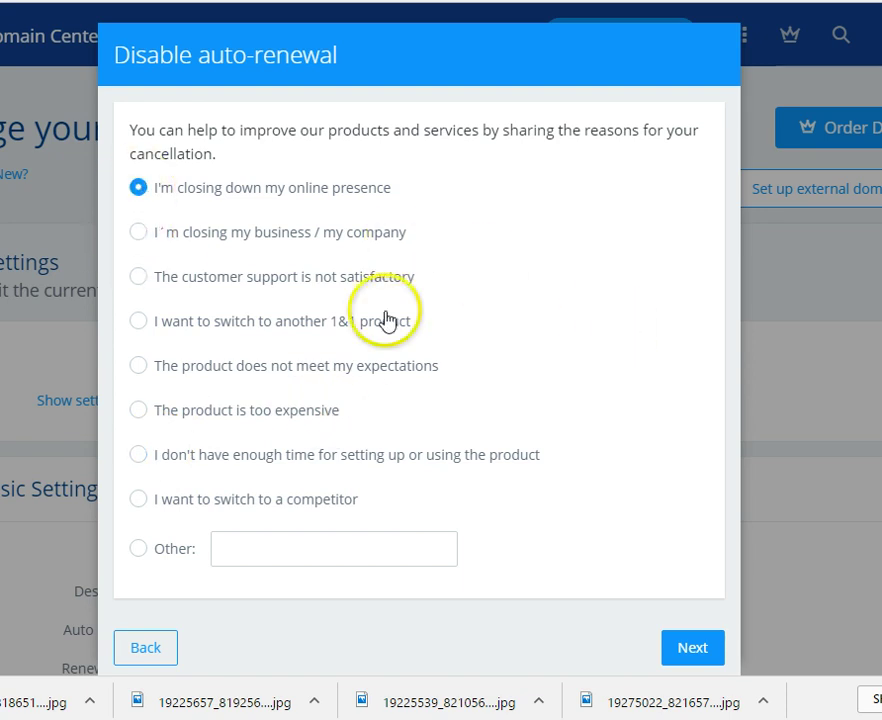
{"action": "left_click", "coordinate": [699, 656]}
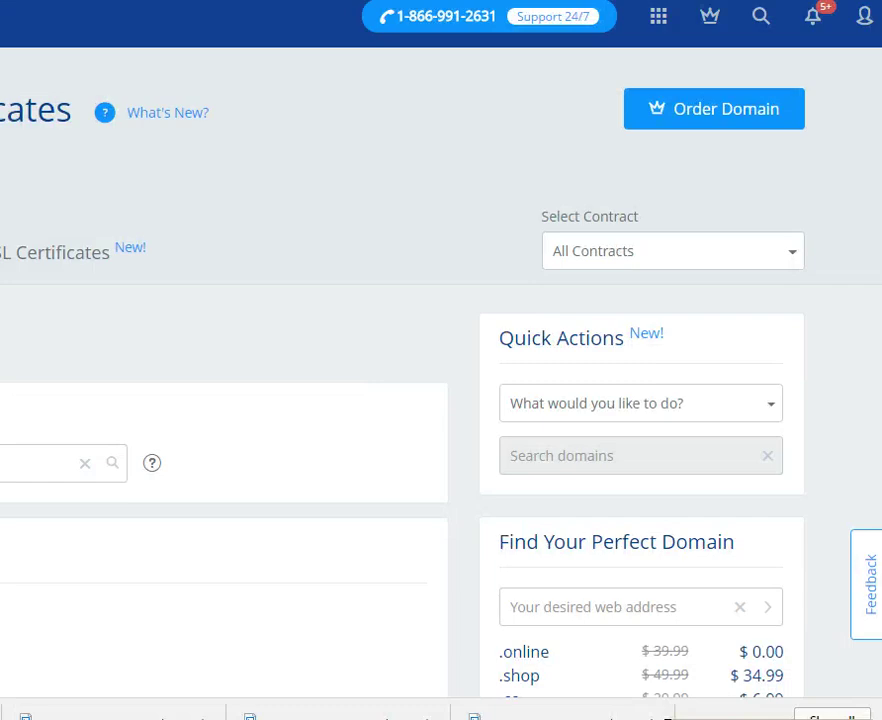
Step: Edit the domain's DNS settings to use other name servers, with dns1.freehostia.com as name server 1
{"action": "scroll", "coordinate": [441, 370], "scroll_direction": "down", "scroll_amount": 5}
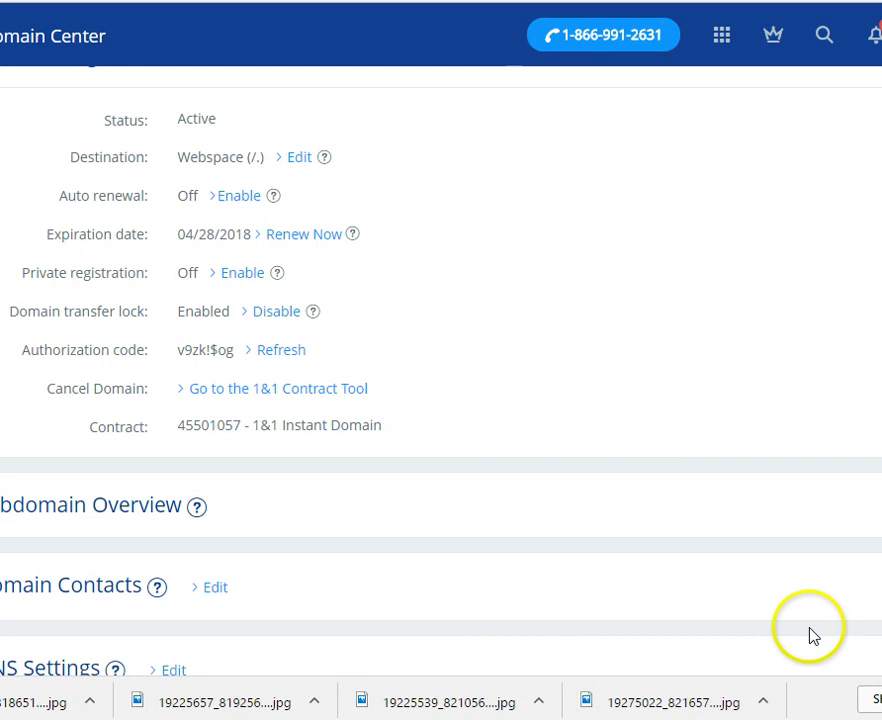
{"action": "mouse_move", "coordinate": [80, 668]}
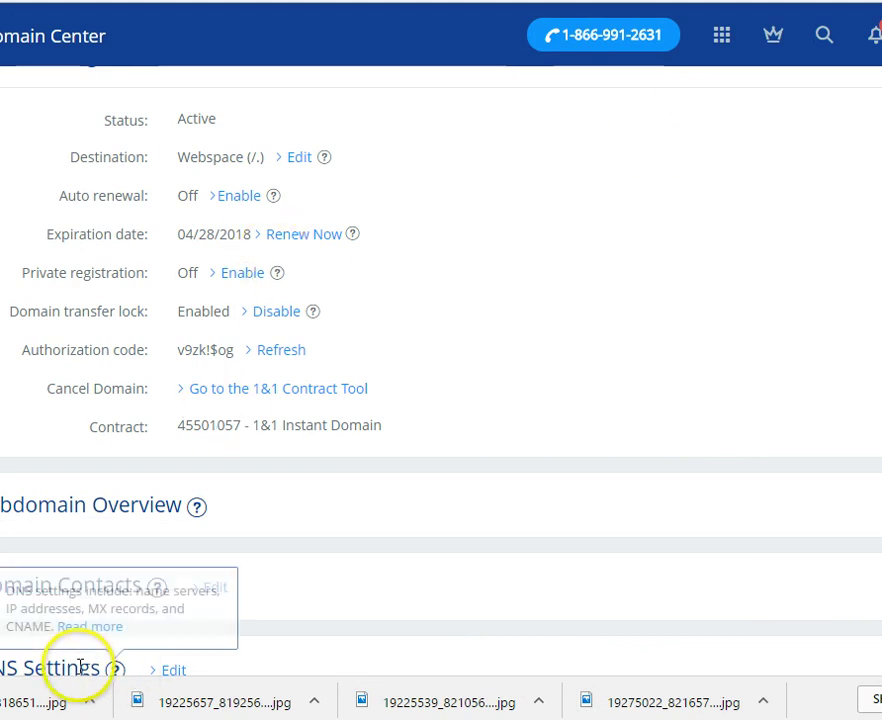
{"action": "left_click", "coordinate": [177, 674]}
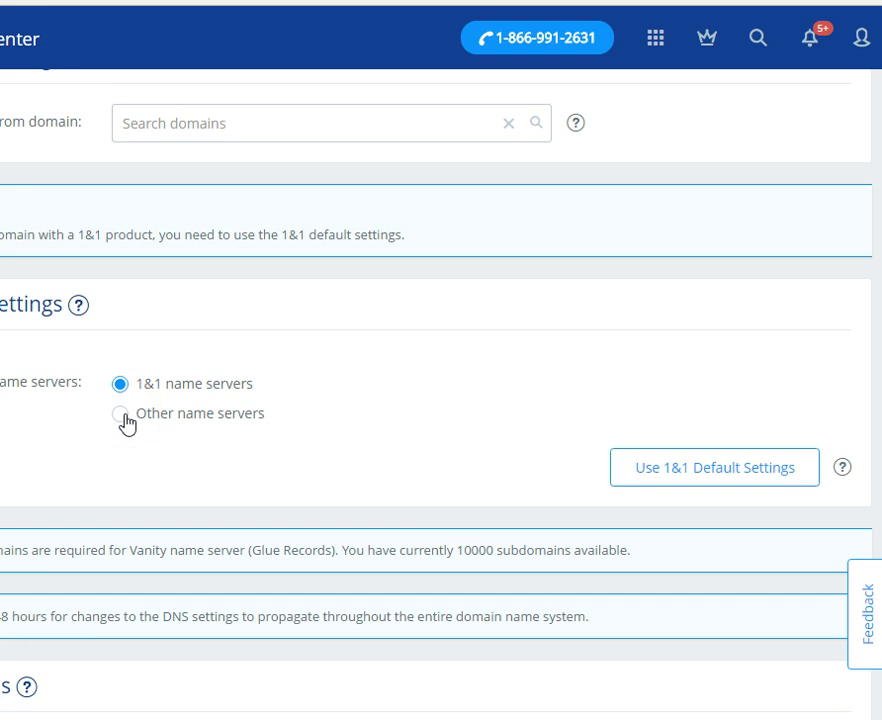
{"action": "left_click", "coordinate": [121, 414]}
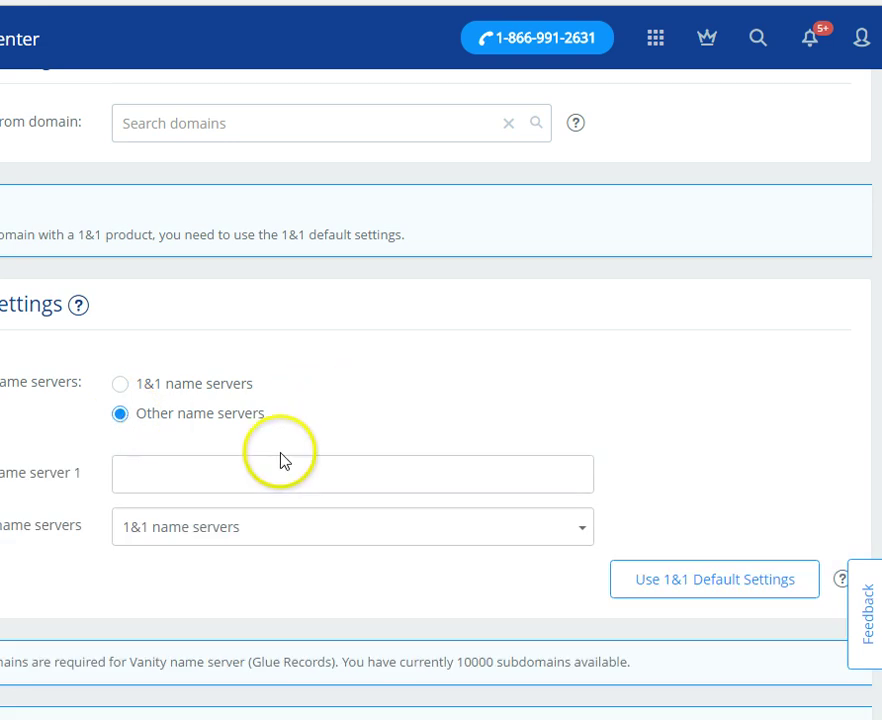
{"action": "left_click", "coordinate": [195, 470]}
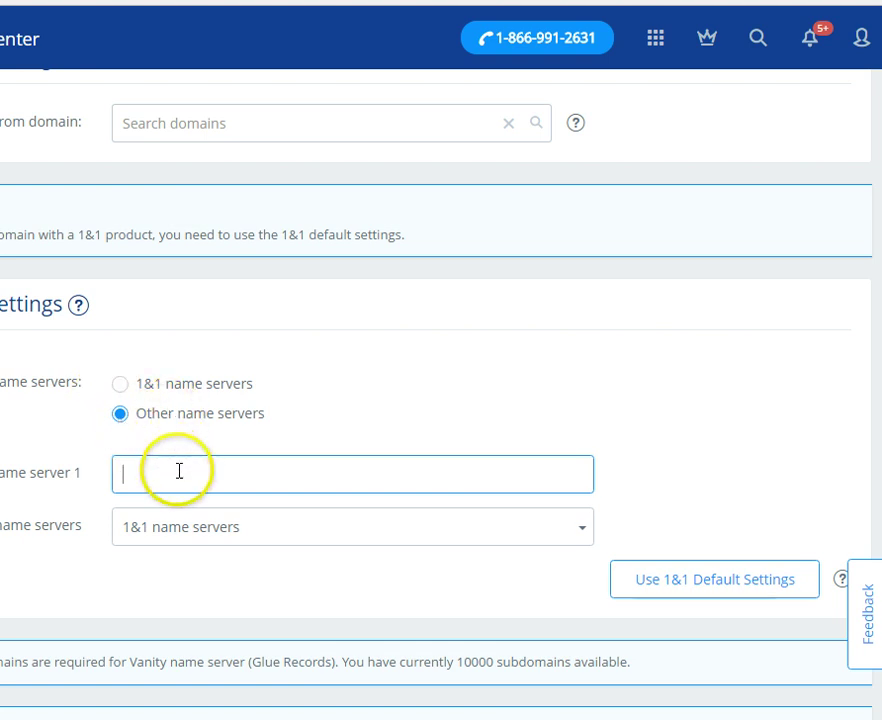
{"action": "type", "text": "dns"}
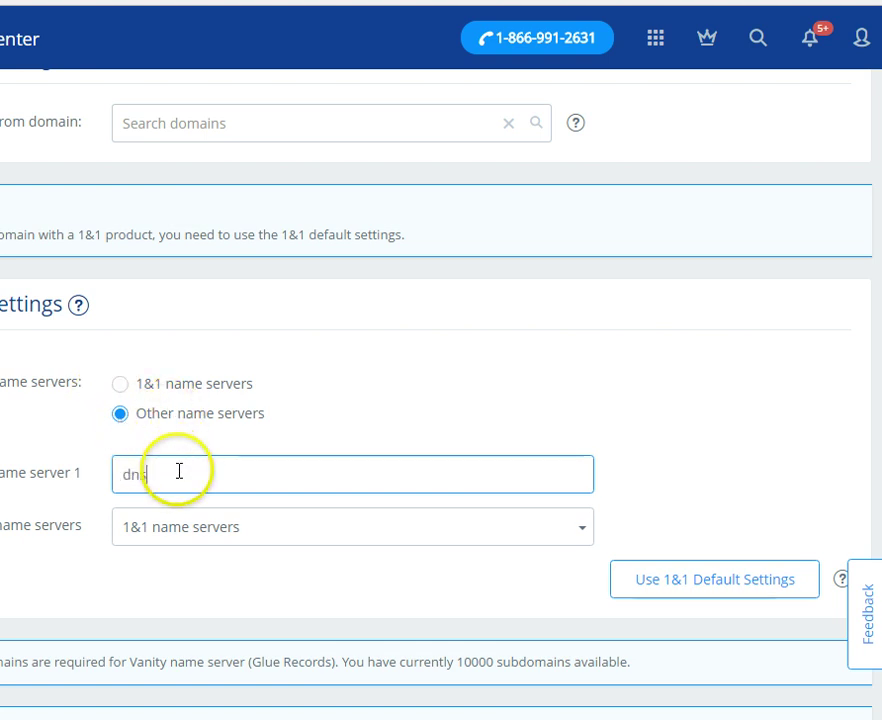
{"action": "type", "text": "1.freehostia.com"}
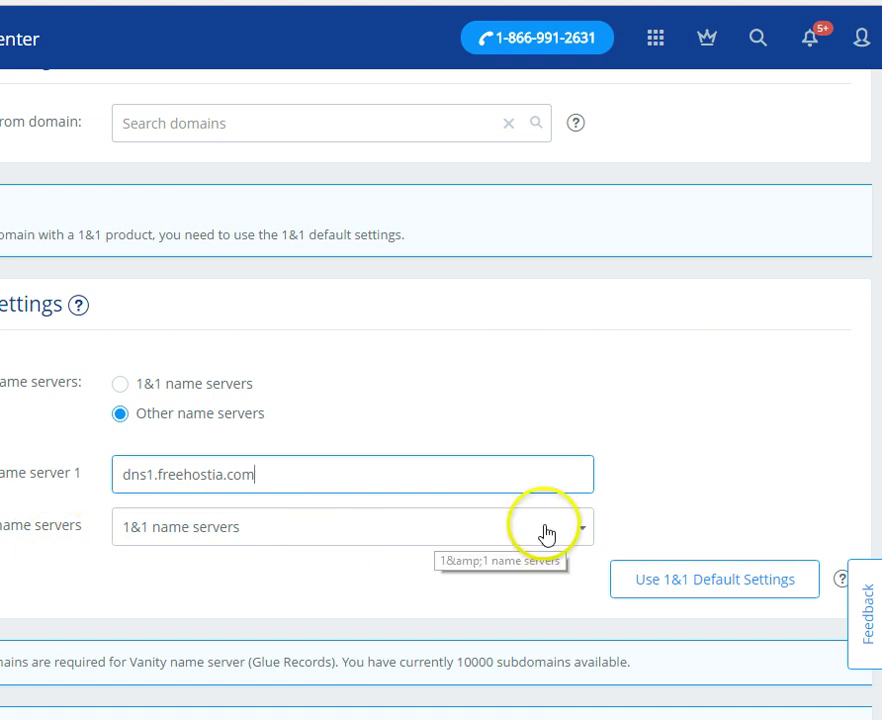
Step: Set the additional name servers to "My secondary name servers" and enter dns2.freehostia.com as name server 2
{"action": "left_click", "coordinate": [581, 535]}
{"action": "left_click", "coordinate": [330, 577]}
{"action": "left_click", "coordinate": [252, 577]}
{"action": "type", "text": "dns2.fr"}
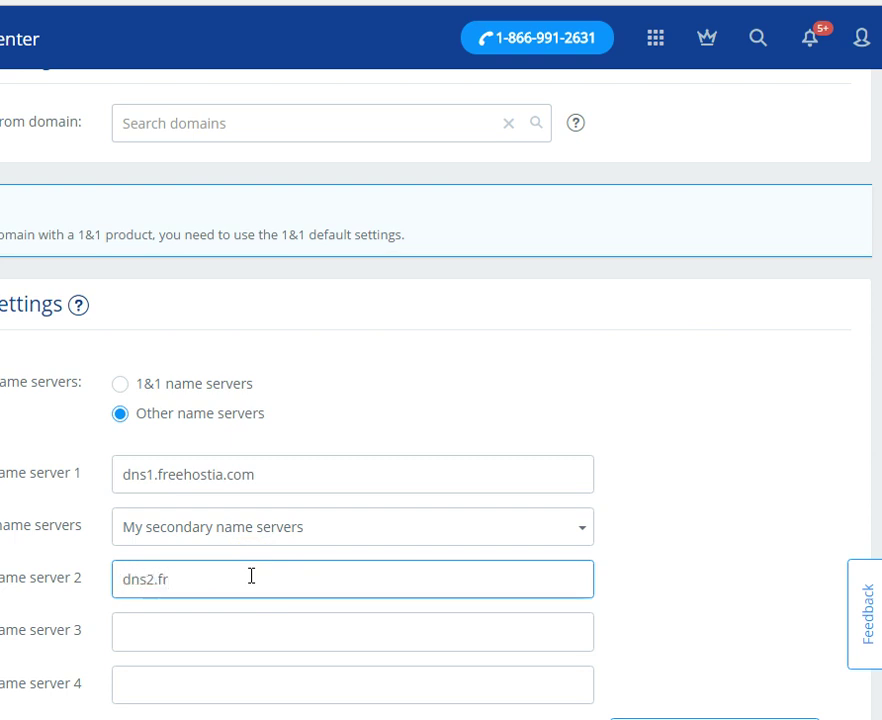
{"action": "type", "text": "eehostia.com"}
Step: Save the modified DNS settings, confirm the change and close the resulting notice
{"action": "scroll", "coordinate": [440, 400], "scroll_direction": "down", "scroll_amount": 2}
{"action": "scroll", "coordinate": [440, 400], "scroll_direction": "down", "scroll_amount": 1}
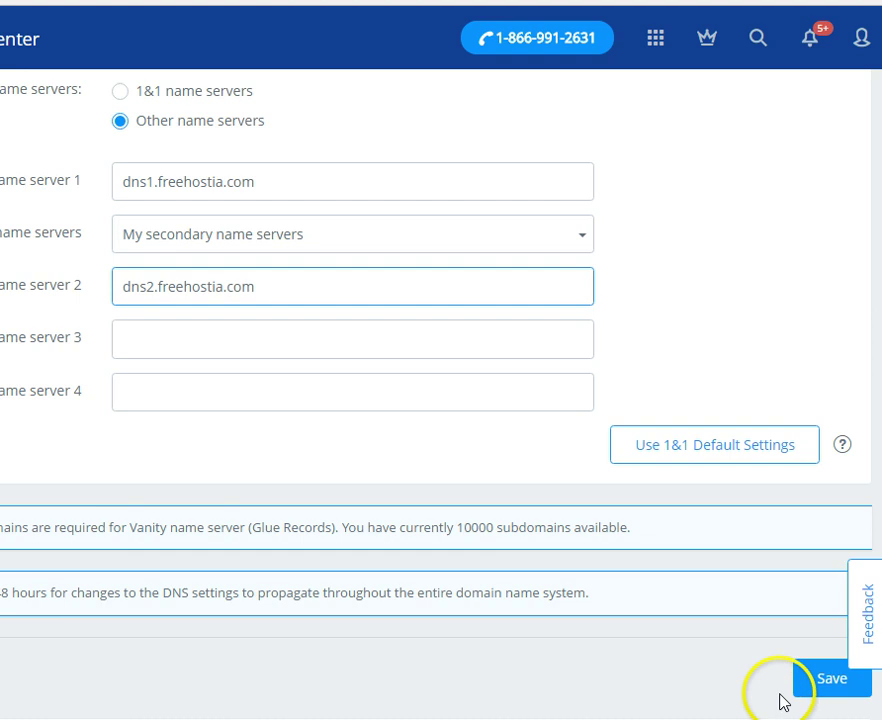
{"action": "left_click", "coordinate": [829, 688]}
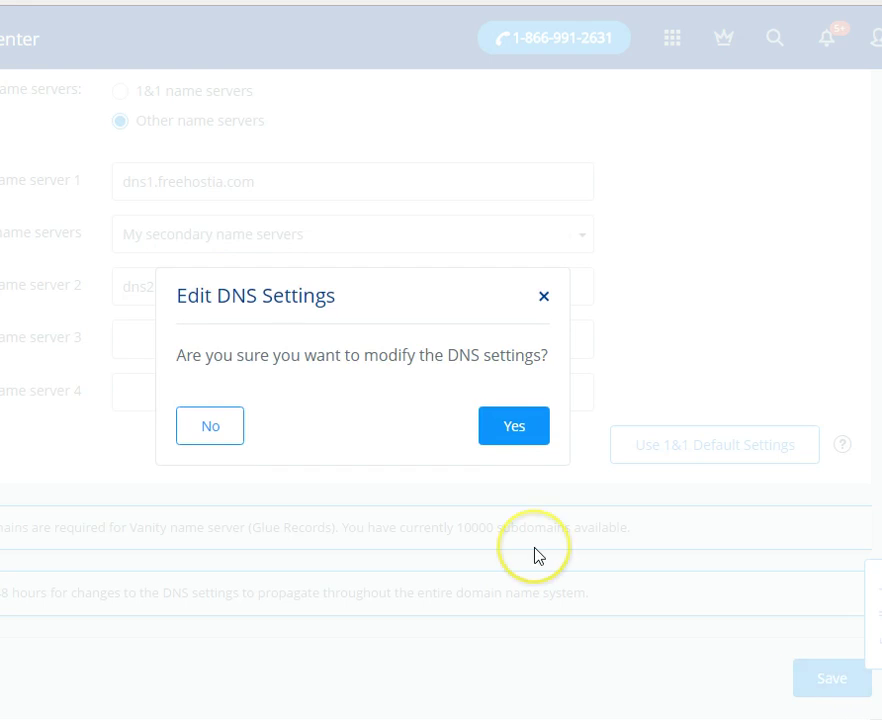
{"action": "left_click", "coordinate": [526, 431]}
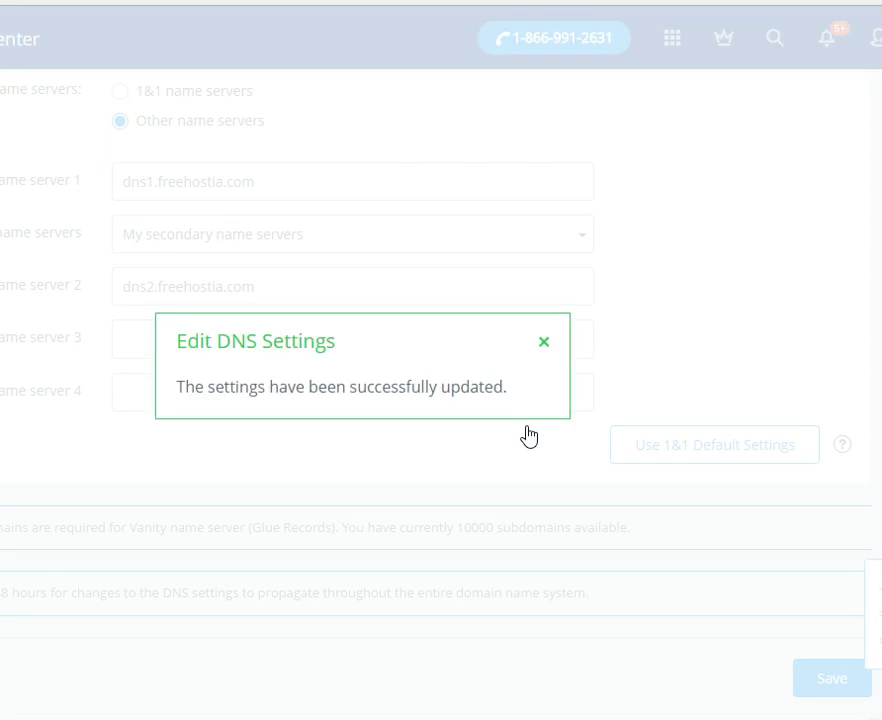
{"action": "left_click", "coordinate": [544, 342]}
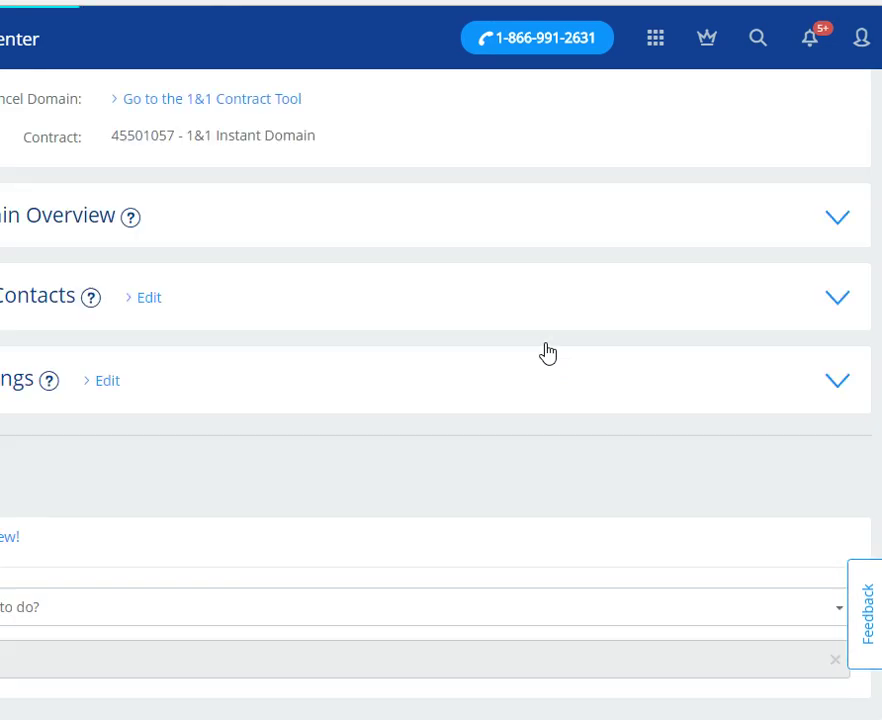
Step: Expand the DNS settings section of cpt114.online and check the domain's name server entries
{"action": "left_click", "coordinate": [750, 380]}
{"action": "scroll", "coordinate": [440, 400], "scroll_direction": "up", "scroll_amount": 3}
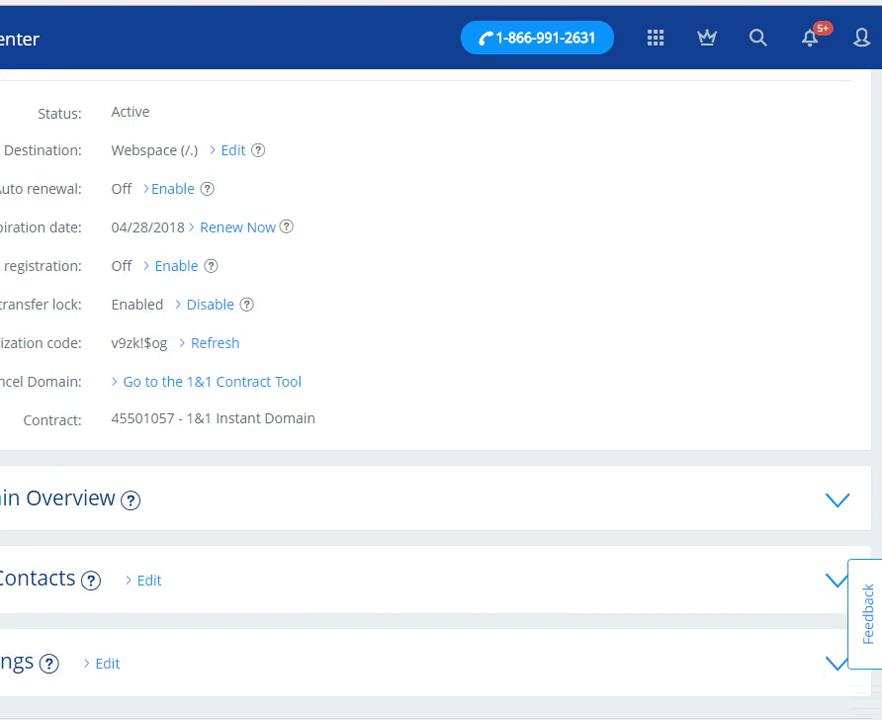
{"action": "scroll", "coordinate": [440, 400], "scroll_direction": "up", "scroll_amount": 1}
{"action": "scroll", "coordinate": [440, 400], "scroll_direction": "down", "scroll_amount": 4}
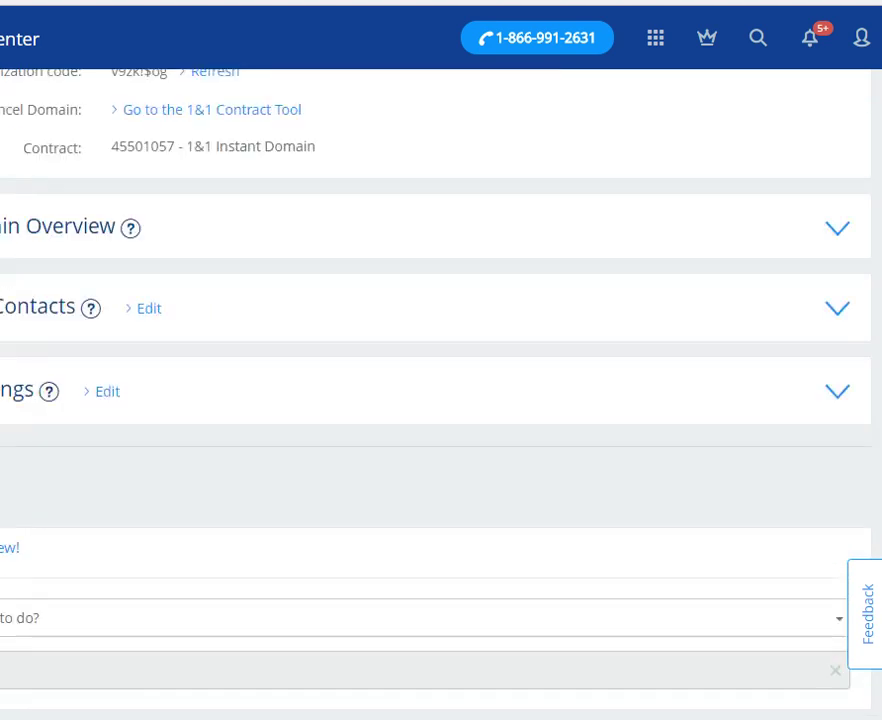
{"action": "left_click", "coordinate": [842, 398]}
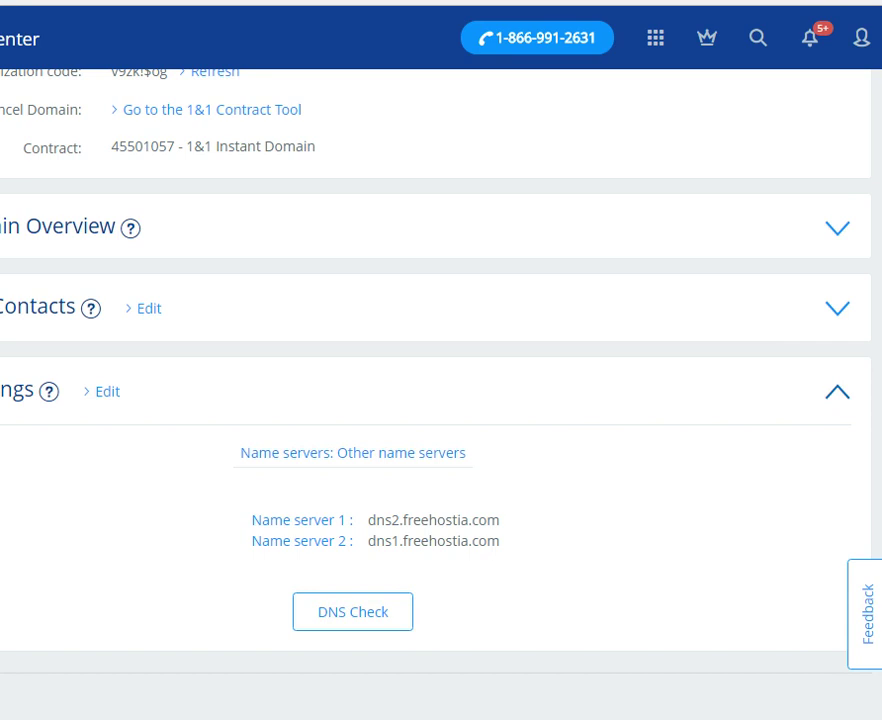
{"action": "left_click", "coordinate": [836, 431]}
{"action": "scroll", "coordinate": [440, 400], "scroll_direction": "up", "scroll_amount": 3}
{"action": "scroll", "coordinate": [440, 400], "scroll_direction": "down", "scroll_amount": 2}
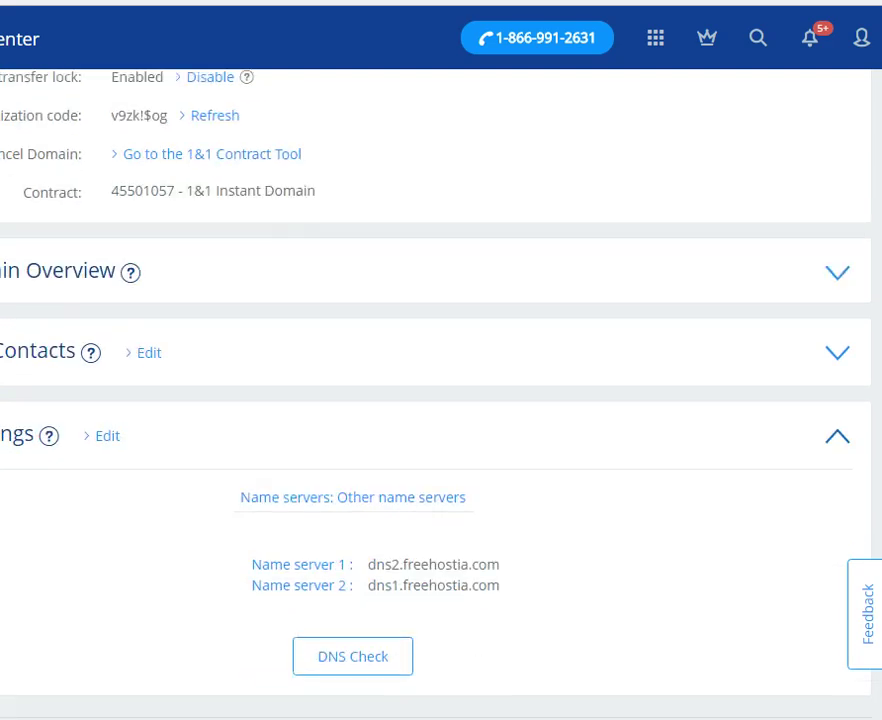